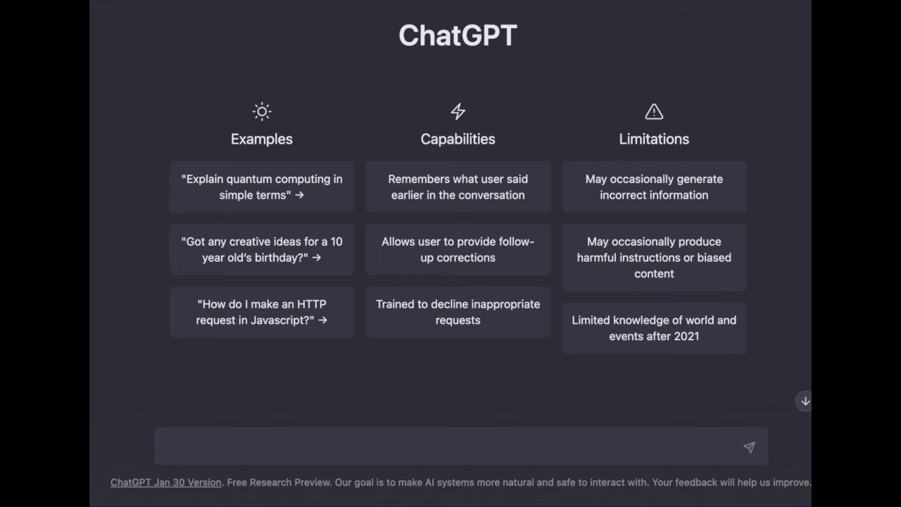
Ask ChatGPT for a sample letter from one friend to someone they want to befriend
left_click(365, 446)
type("Show me a ")
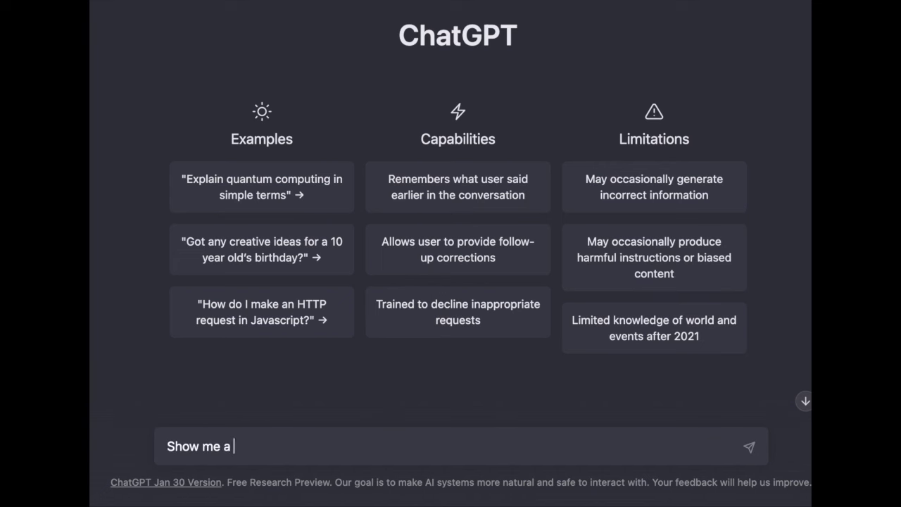
type("sample letter")
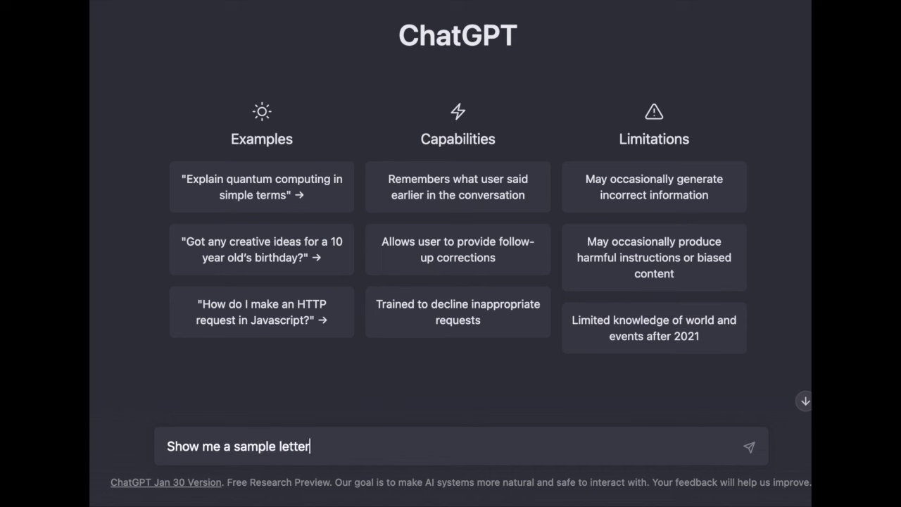
type(" from one f")
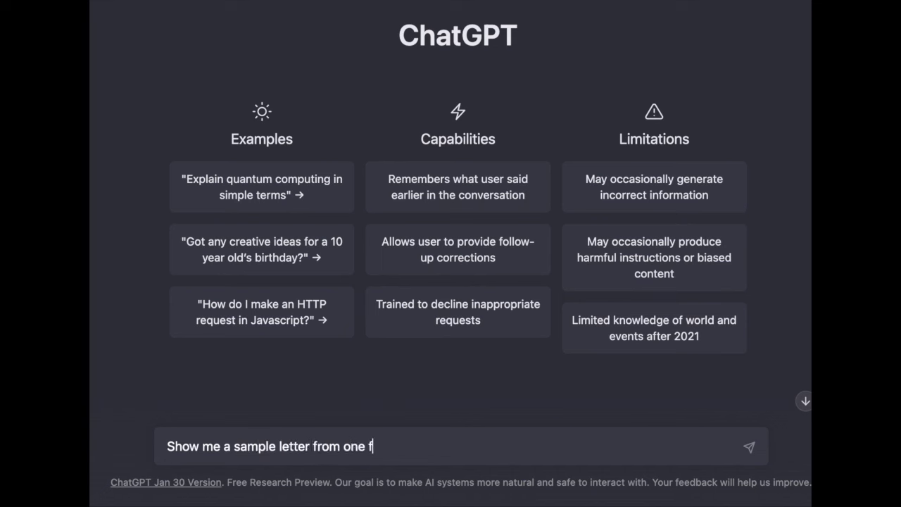
type("riend to anot")
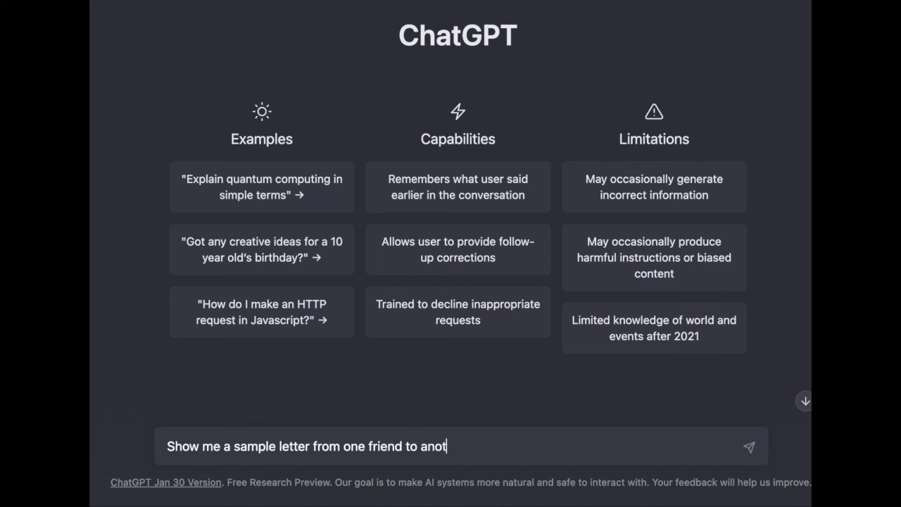
type("her person they ")
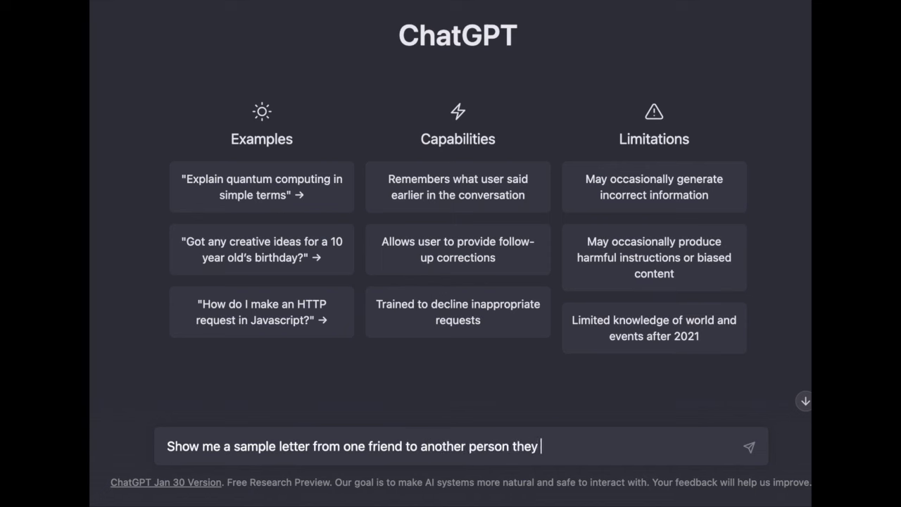
type("want to bec")
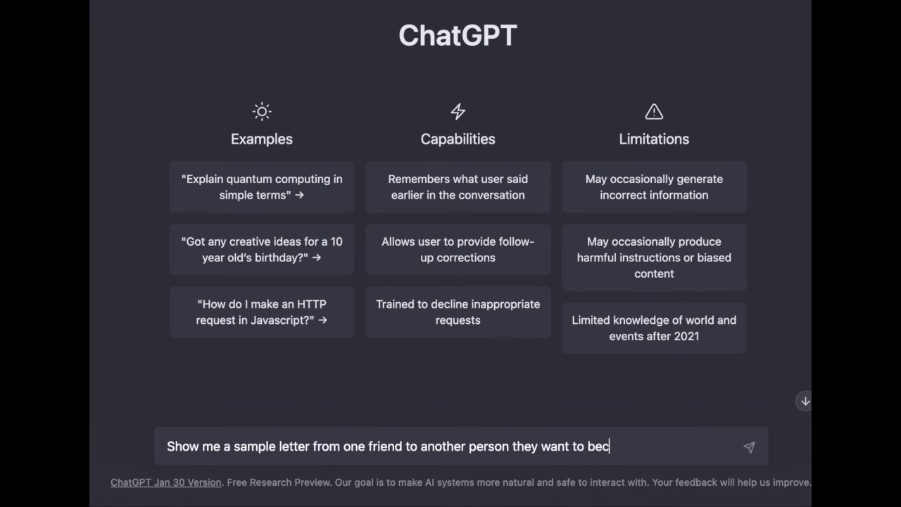
type("ome friends with")
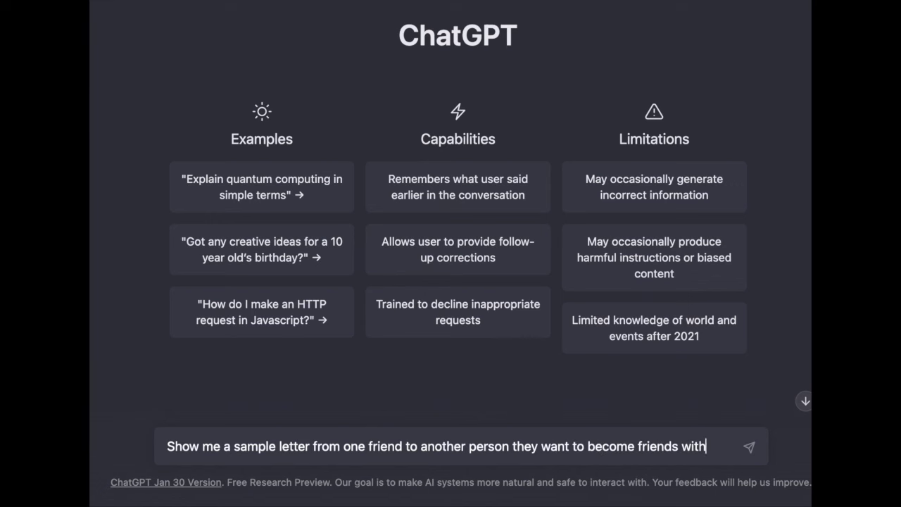
key("Return")
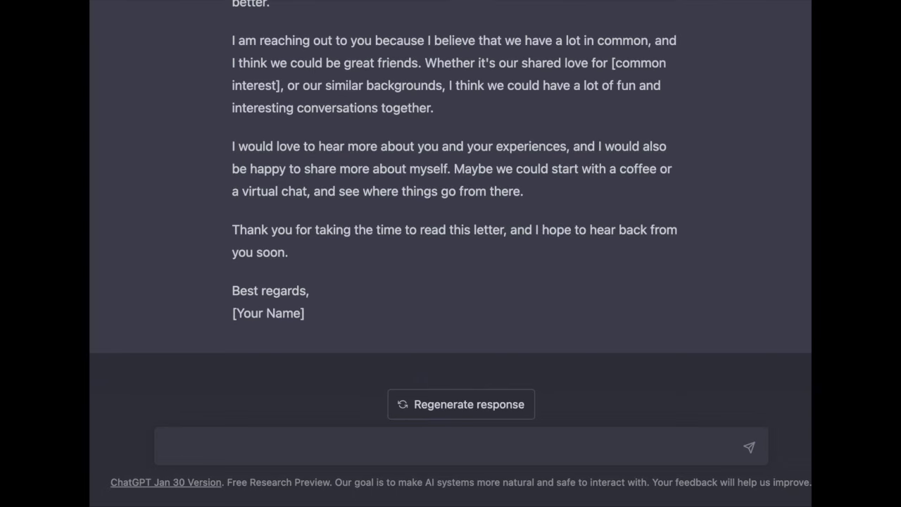
Request a rewrite focused on wanting to learn from each other rather than similarities
type("rewrite the letter")
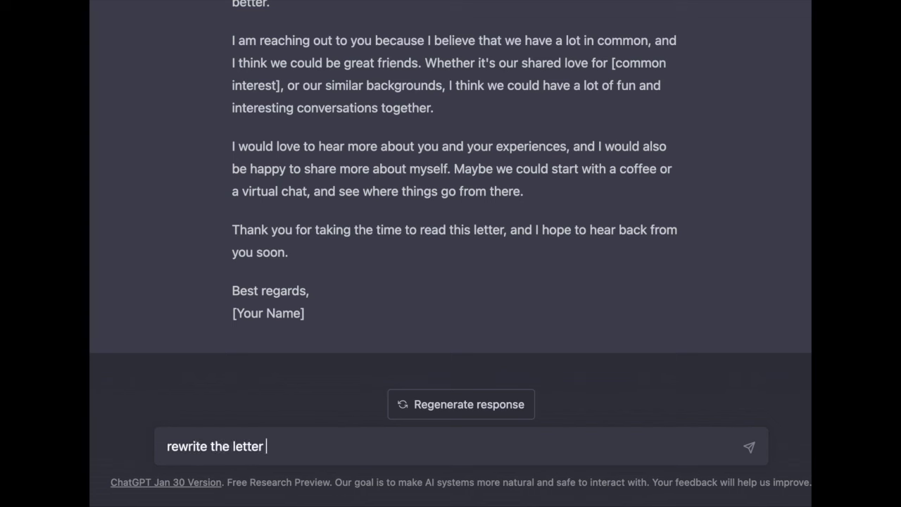
type(" and focus not on ")
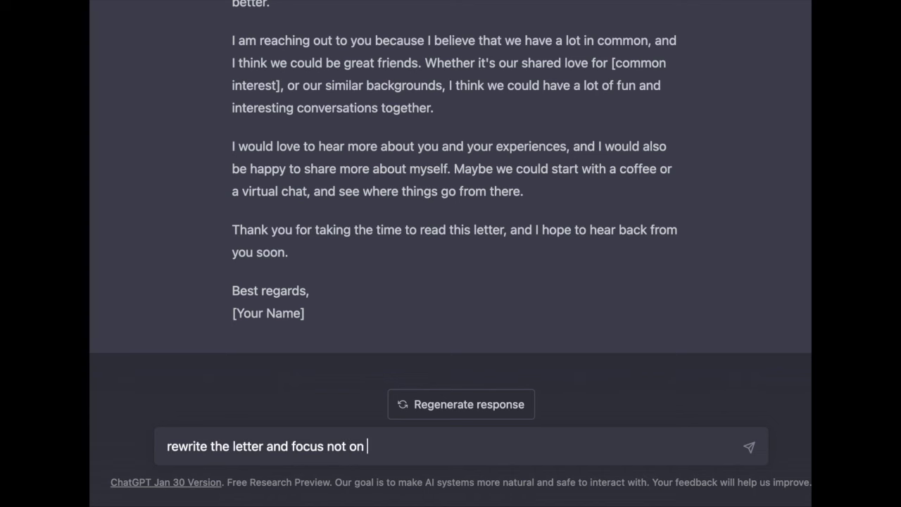
type("simlarities but focus on wanting to be friends because you have somethign to")
key("BackSpace")
key("BackSpace")
key("BackSpace")
key("BackSpace")
key("BackSpace")
type("ng to learn from each other")
key("Return")
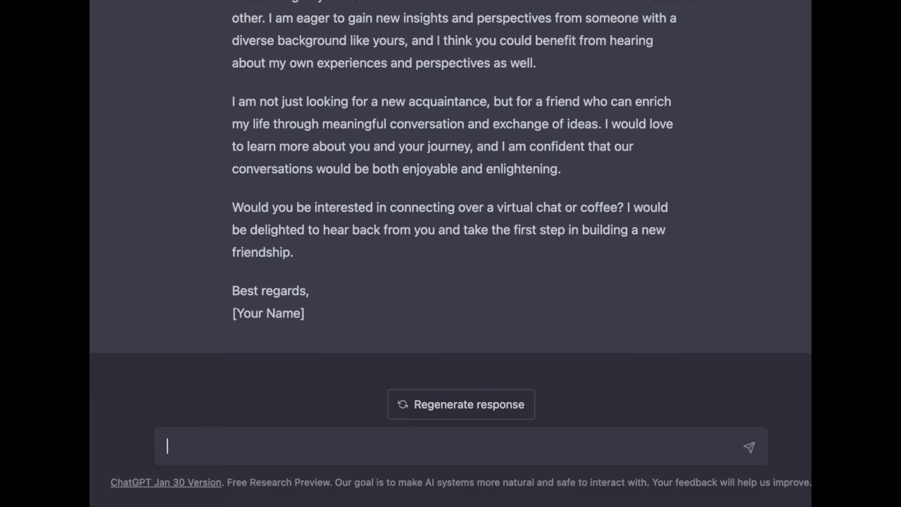
Request the letter be less formal, one paragraph long, with a more humorous tone
type("Make the ")
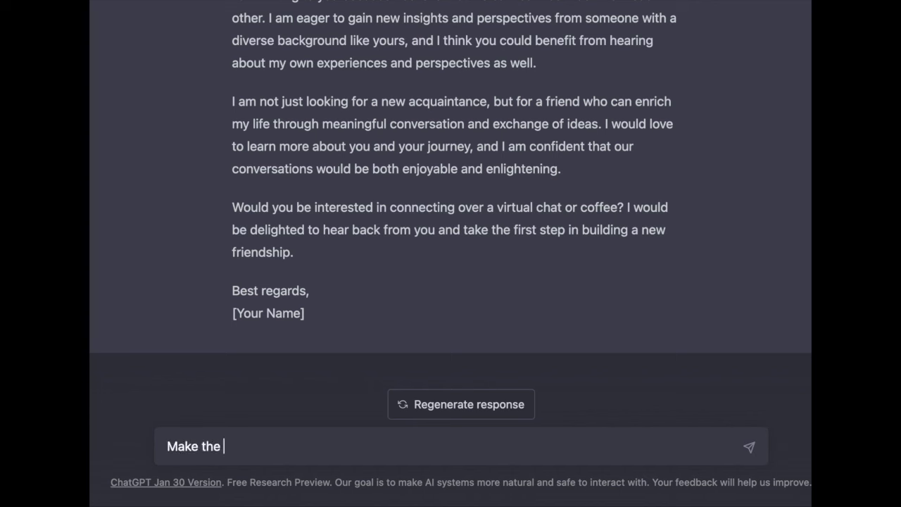
type("letter less ")
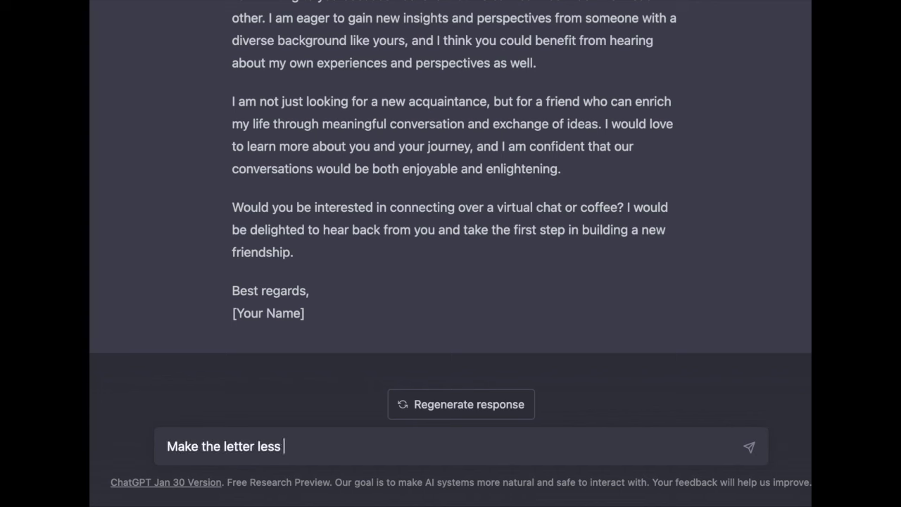
type("formal, change the l")
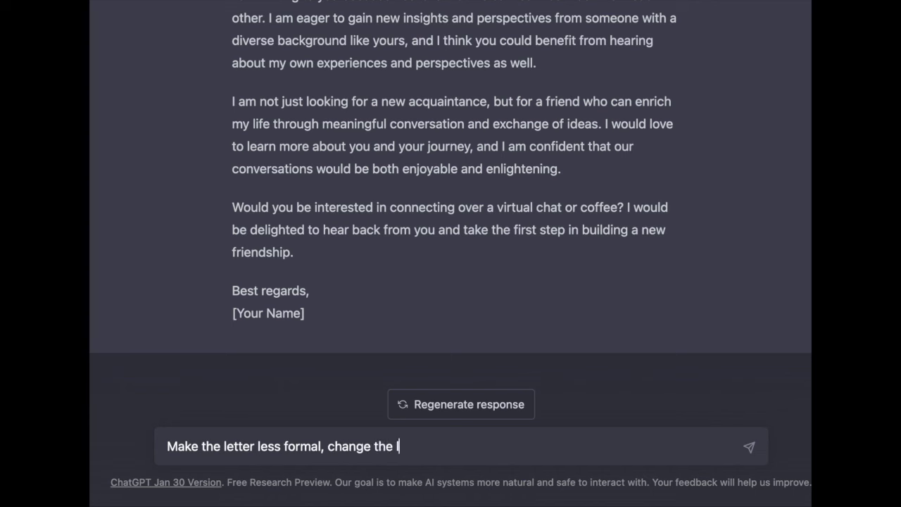
type("ength to be ")
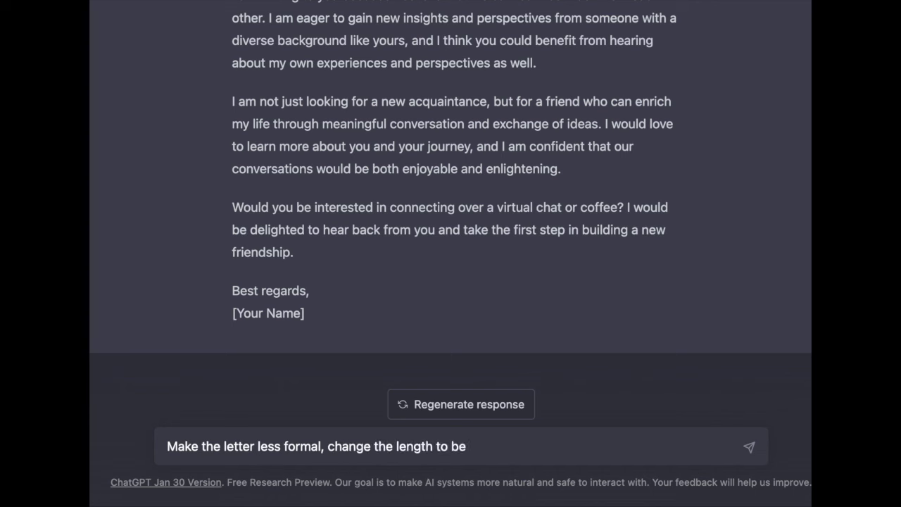
type("one paragraph")
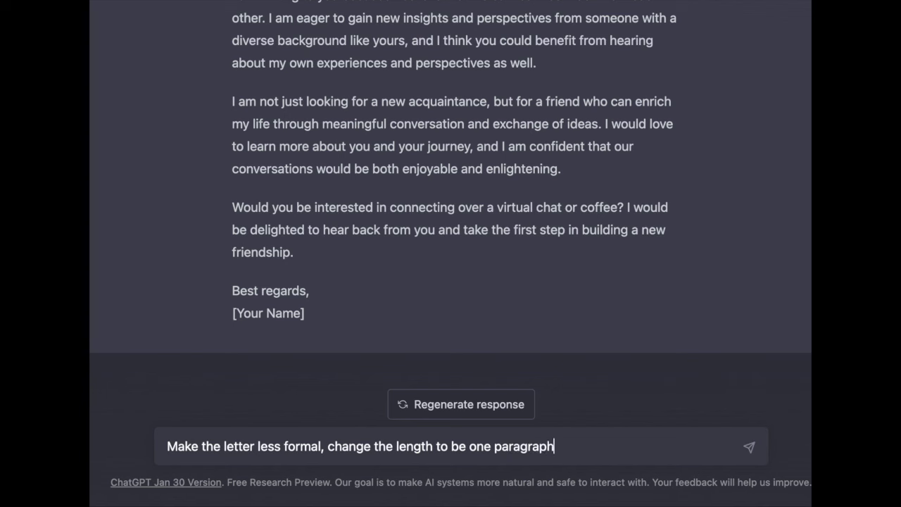
type(" and focus it on")
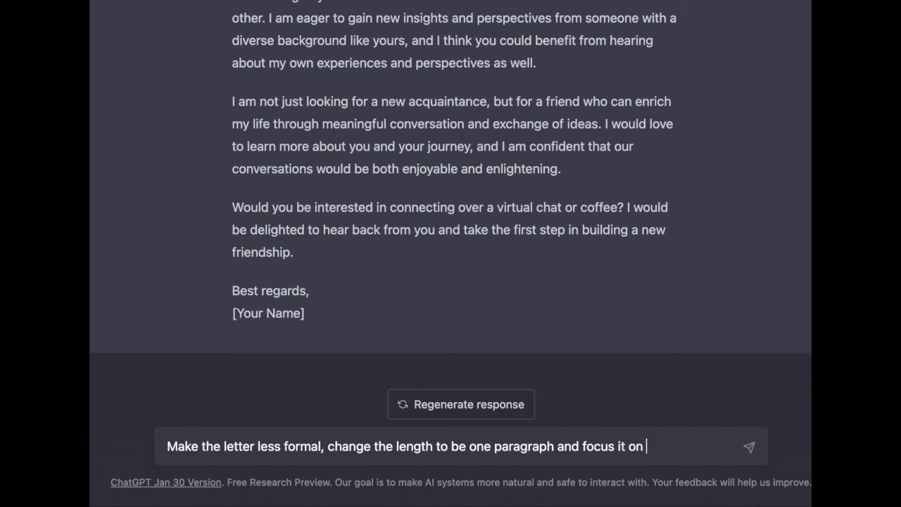
key("BackSpace")
key("BackSpace")
key("BackSpace")
key("BackSpace")
key("BackSpace")
key("BackSpace")
key("BackSpace")
key("BackSpace")
type("change the")
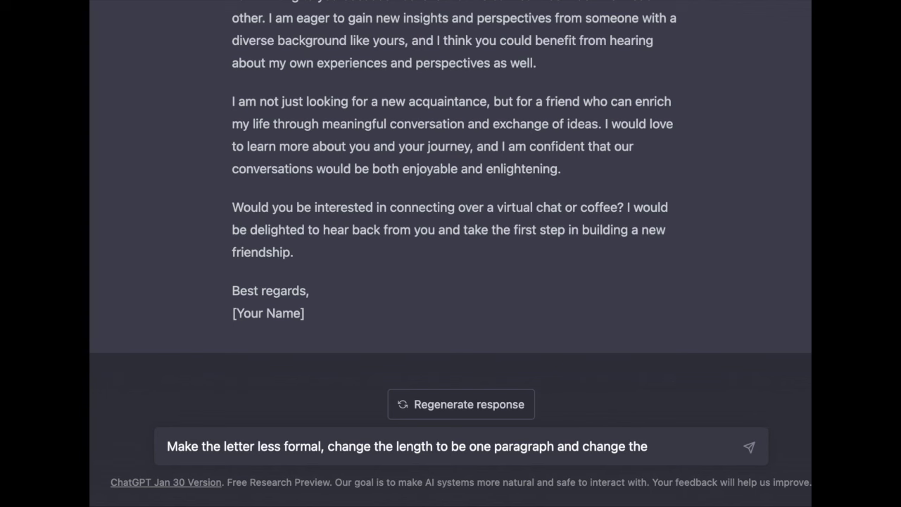
type("tone to be more c")
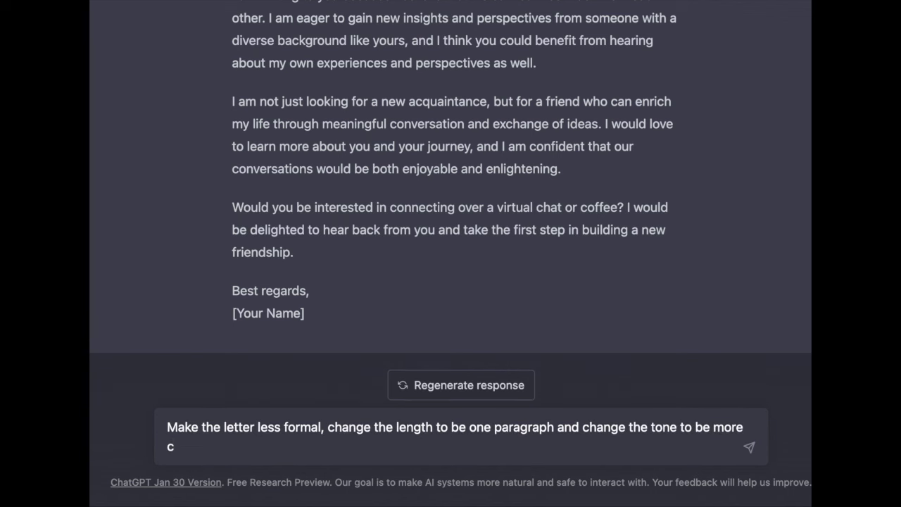
key("BackSpace")
key("BackSpace")
type("humorous")
key("Return")
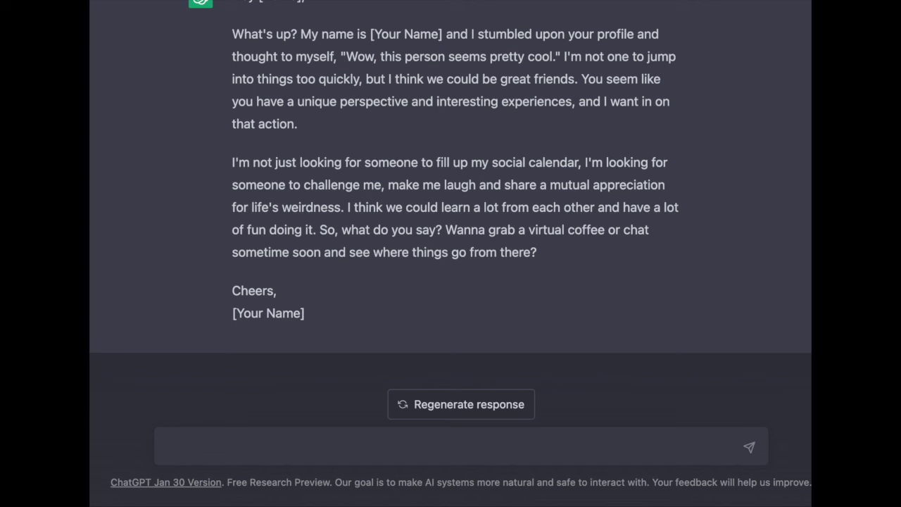
Ask ChatGPT to rewrite the letter as if written by a grade 7 student
type("ewrite the letter to ")
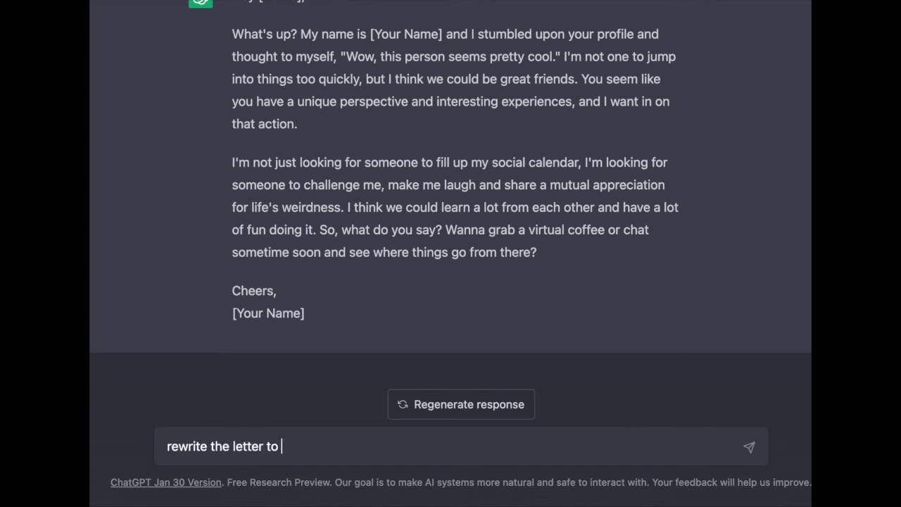
type("come from someone in ")
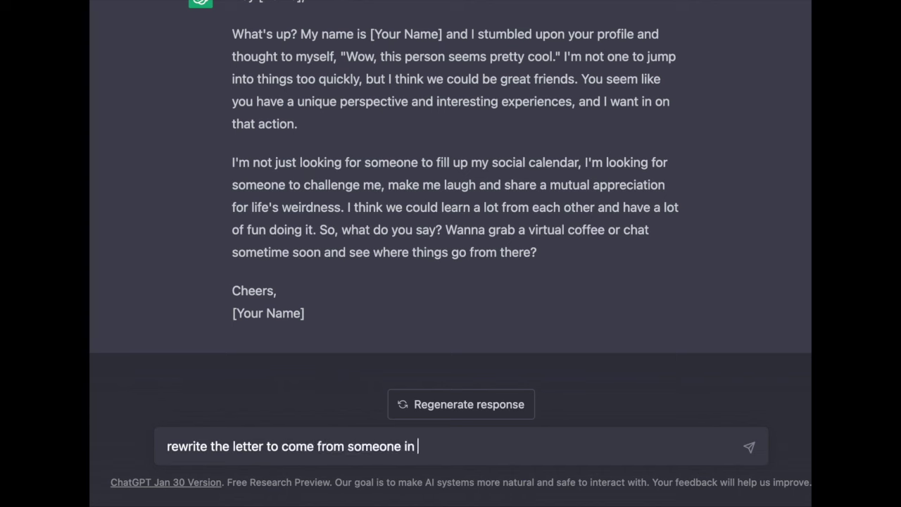
type("grade 7")
key("Return")
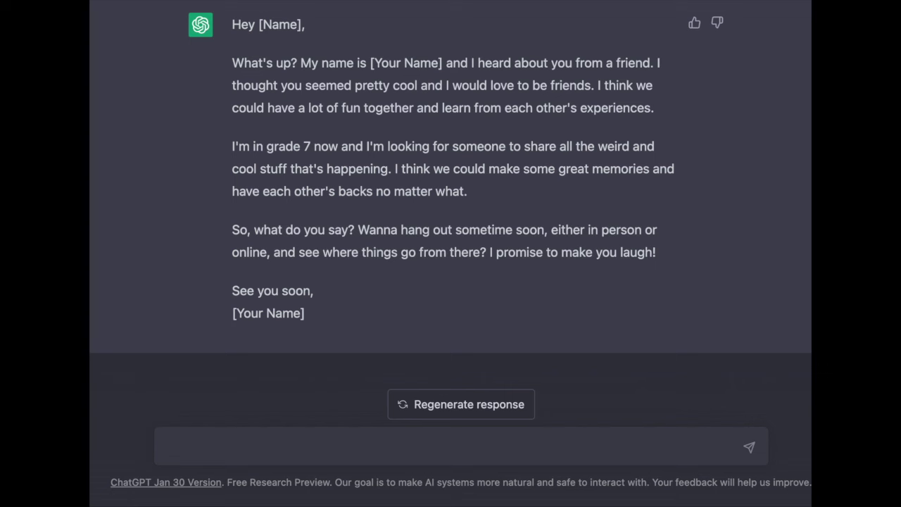
Request a reply to the letter that politely declines the invitation
type("spond to this letter politely declining the invitation")
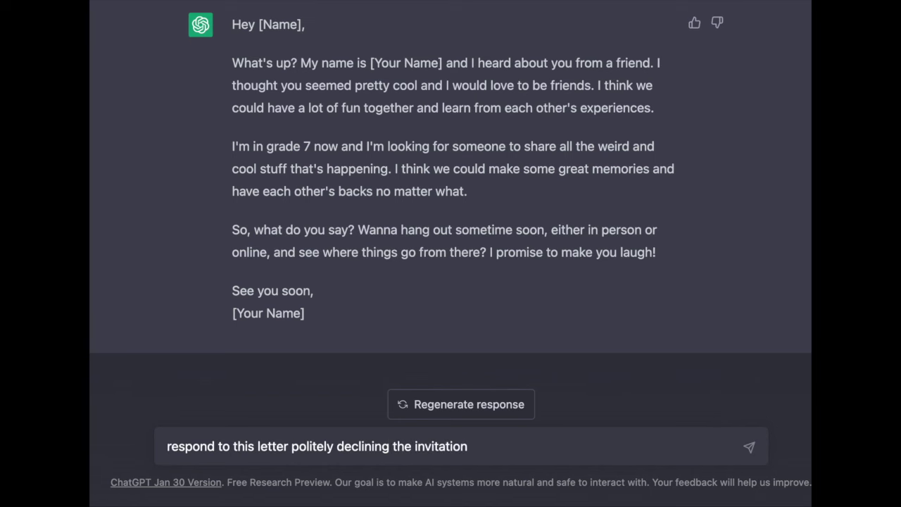
key("Return")
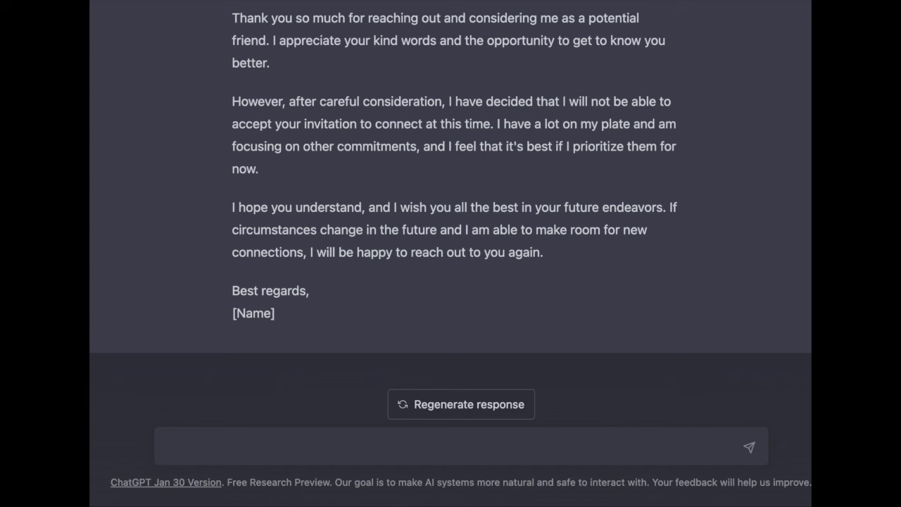
Ask 'what are the top five reasons that people stay friends?' and review the answer
type("hat are th")
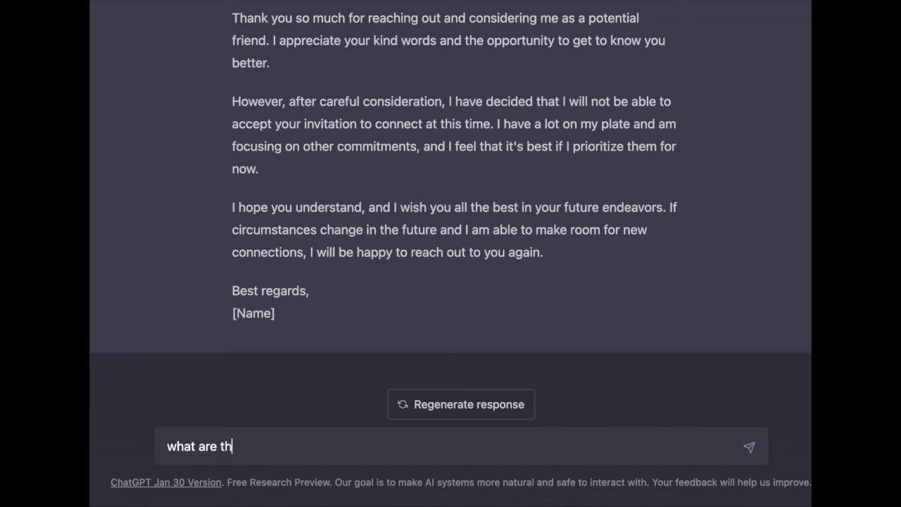
type("e top five reason")
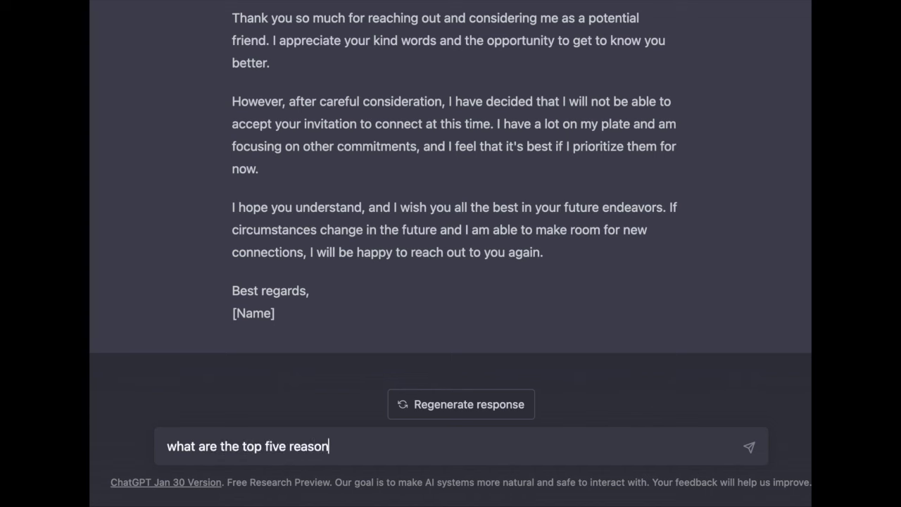
type("s that people ")
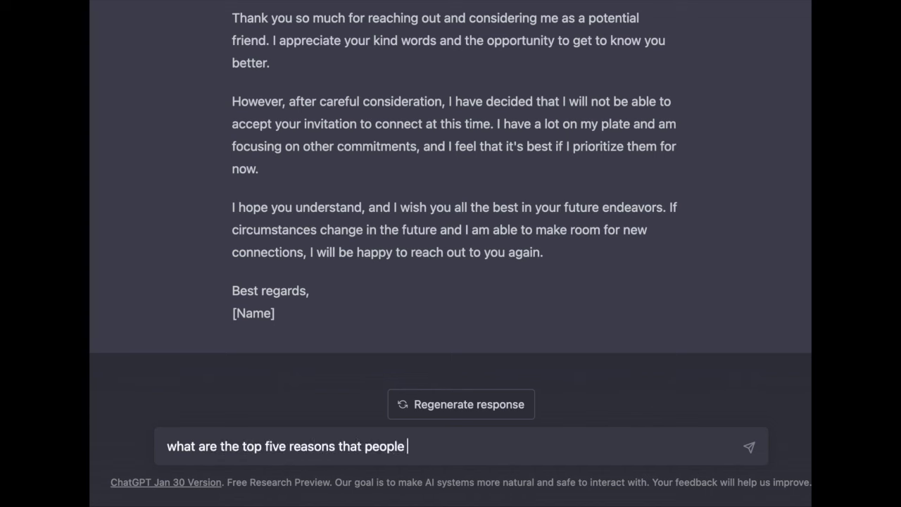
type("stay friends?")
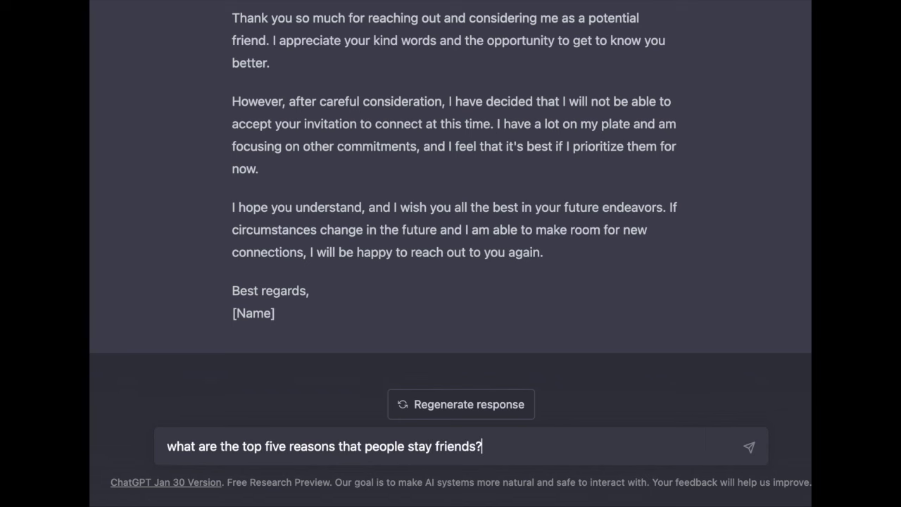
key("Return")
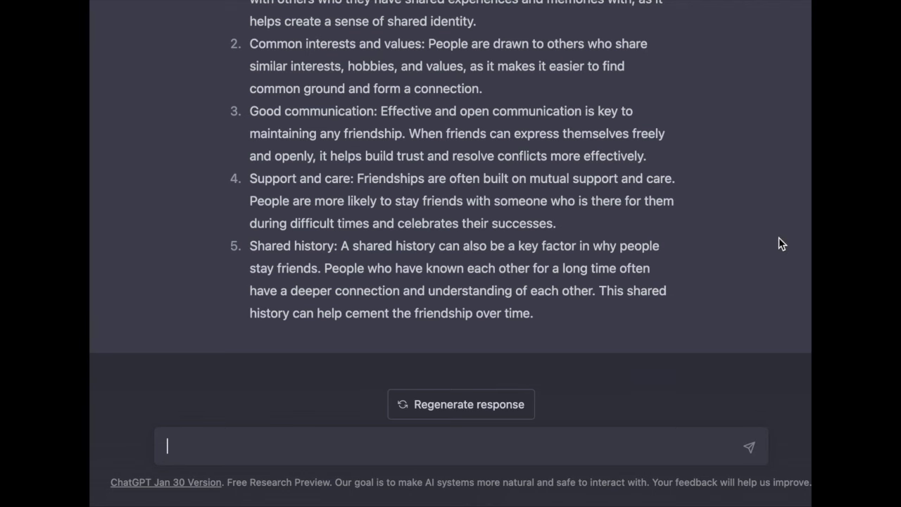
scroll(778, 237, "up", 2)
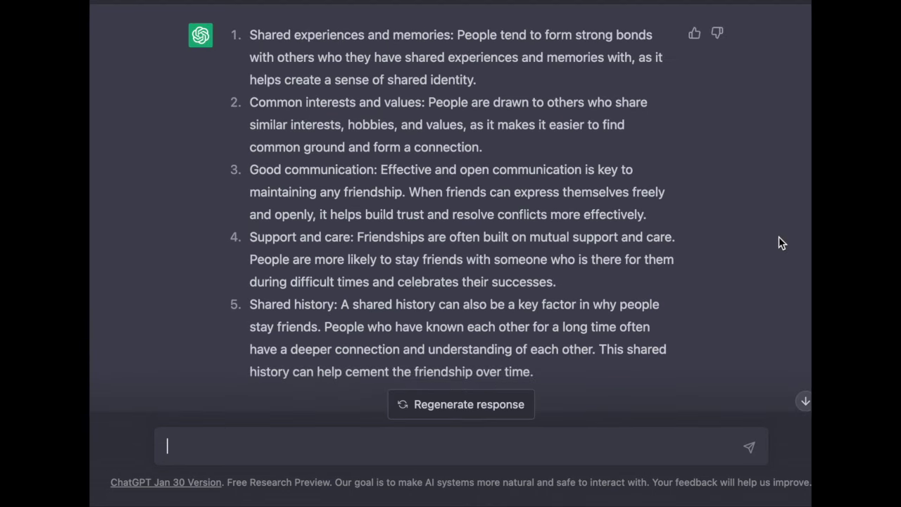
scroll(778, 237, "up", 1)
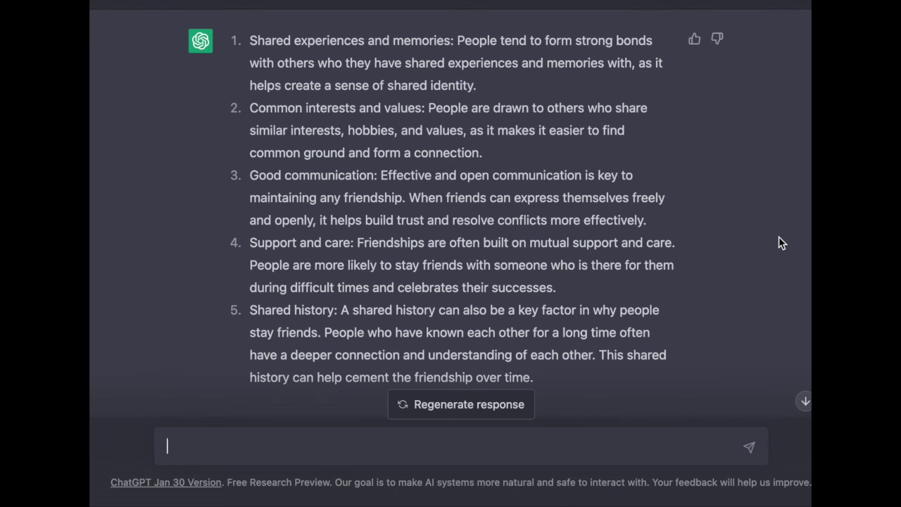